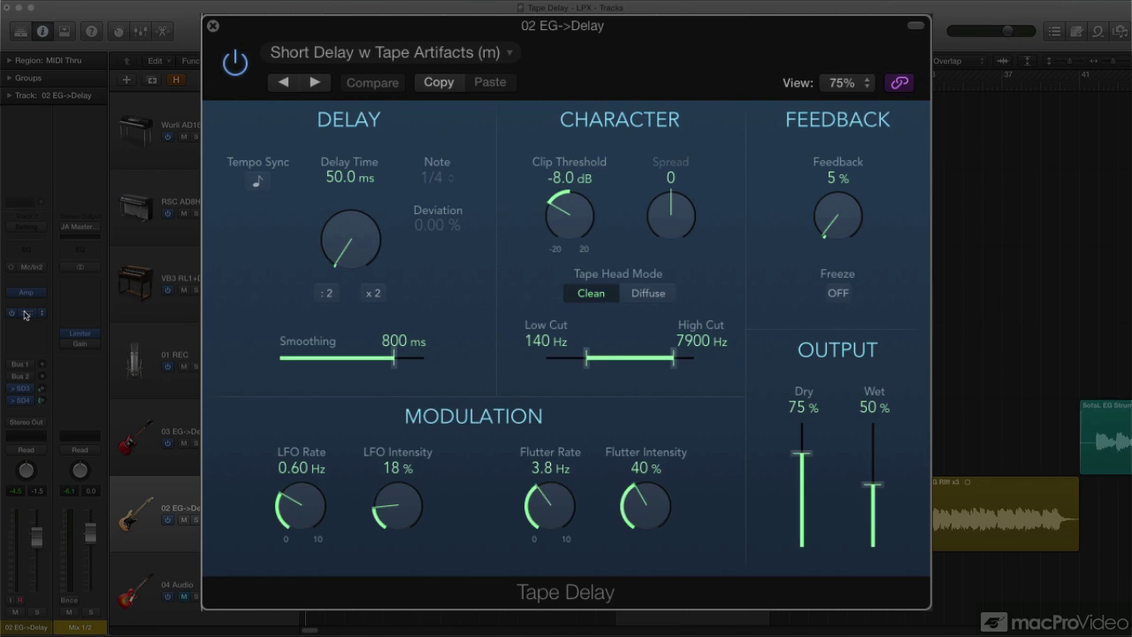
Step: Insert a mono-to-stereo Gain plug-in on the 02 EG->Delay track
click(25, 315)
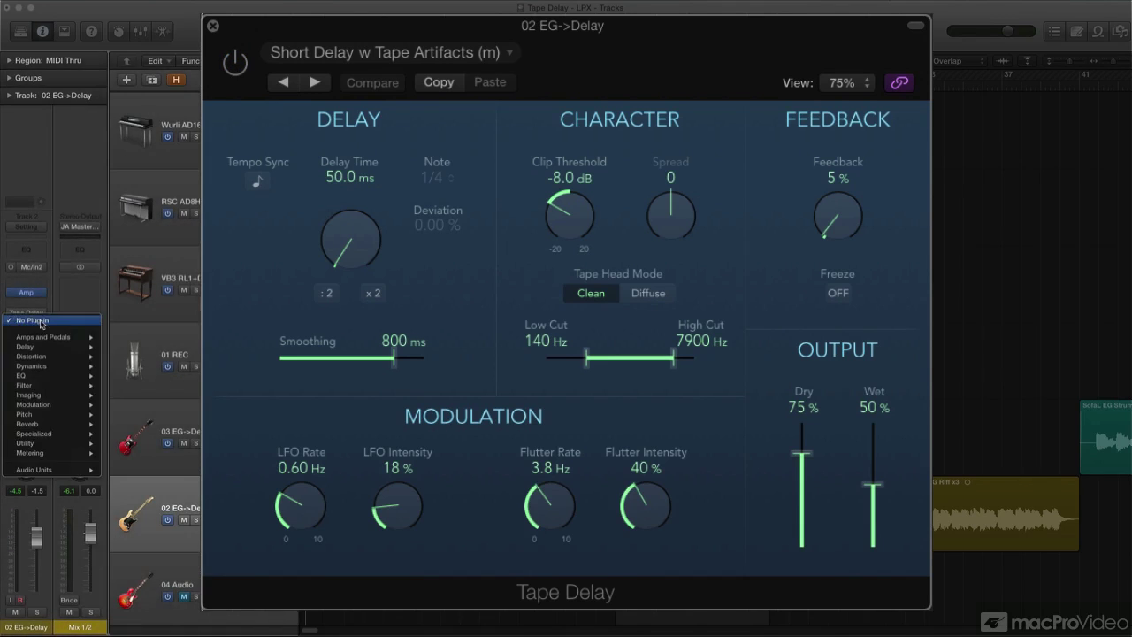
mouse_move(35, 443)
mouse_move(141, 443)
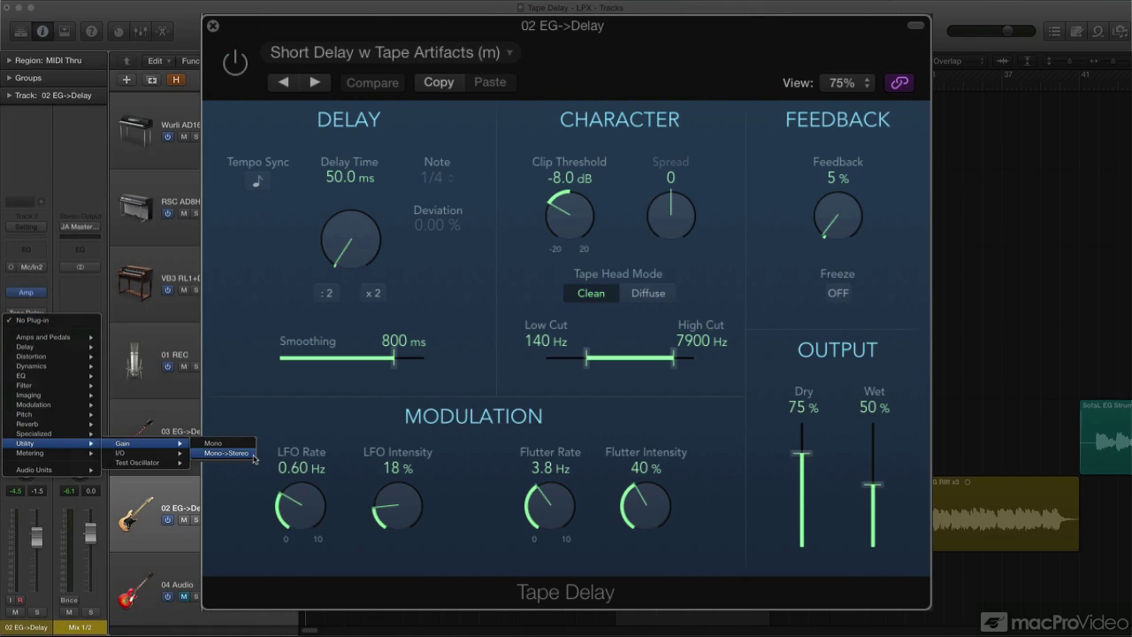
click(254, 458)
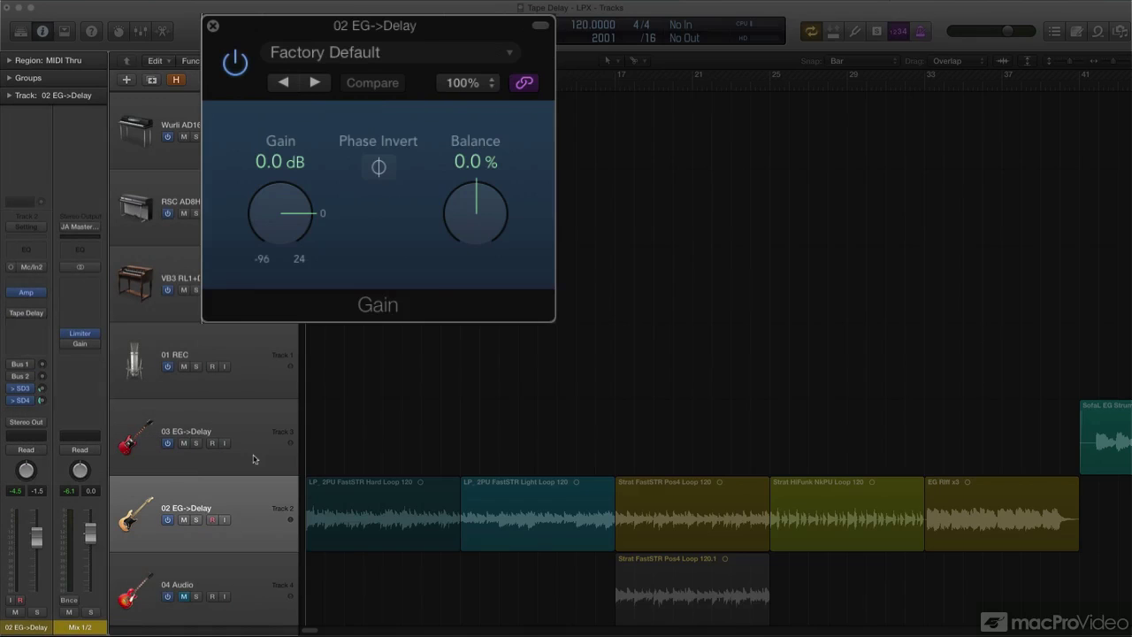
Step: Add a Tape Delay after the Gain and load its Chorus (m->st) preset
click(41, 335)
mouse_move(47, 359)
mouse_move(161, 397)
click(213, 398)
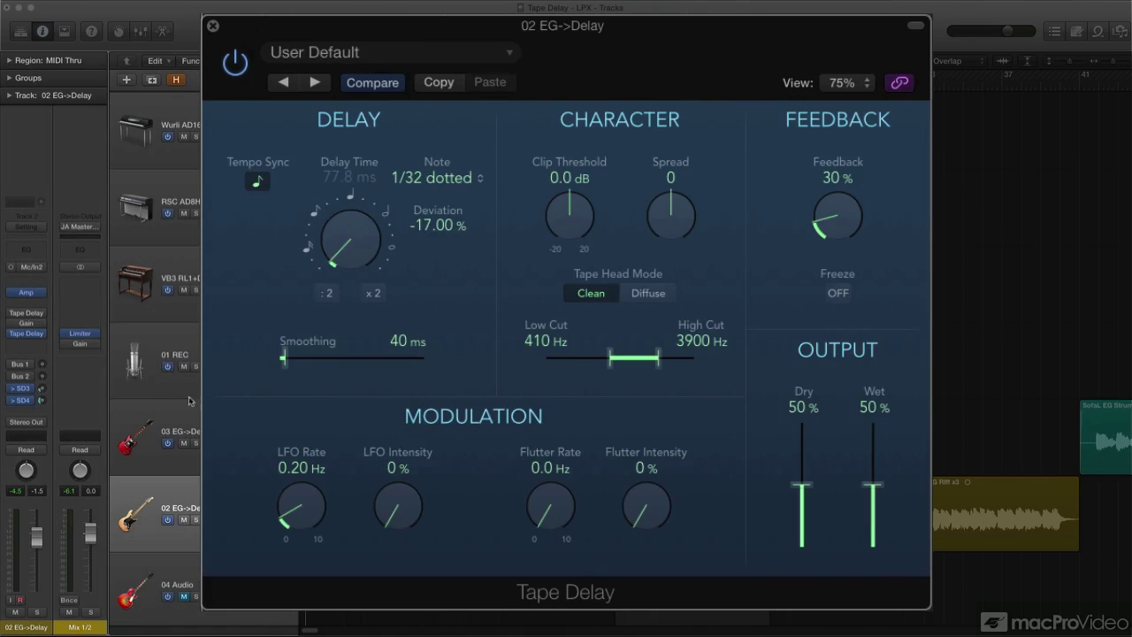
click(498, 50)
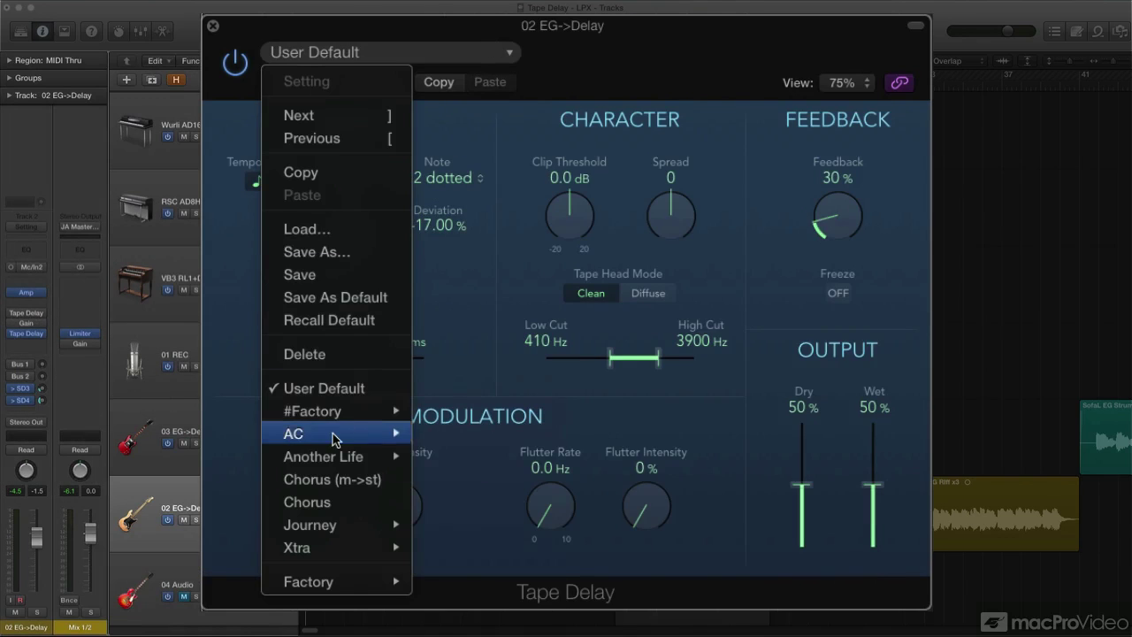
click(316, 479)
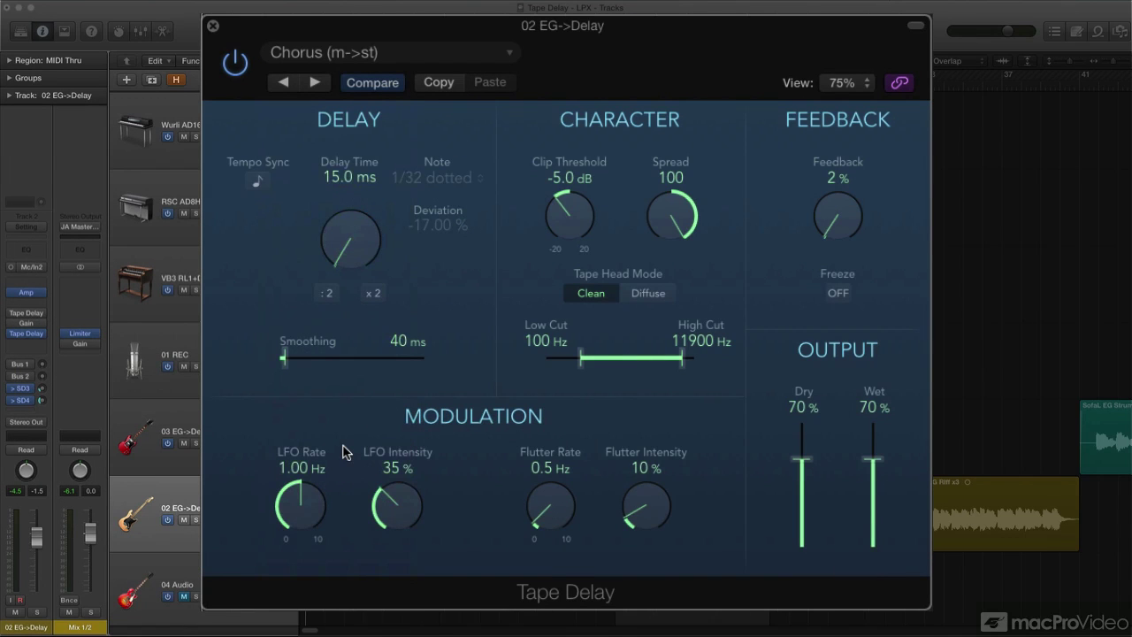
Step: Compare the Tape Delay bypassed and active, then set Spread to 100
alt+click(656, 212)
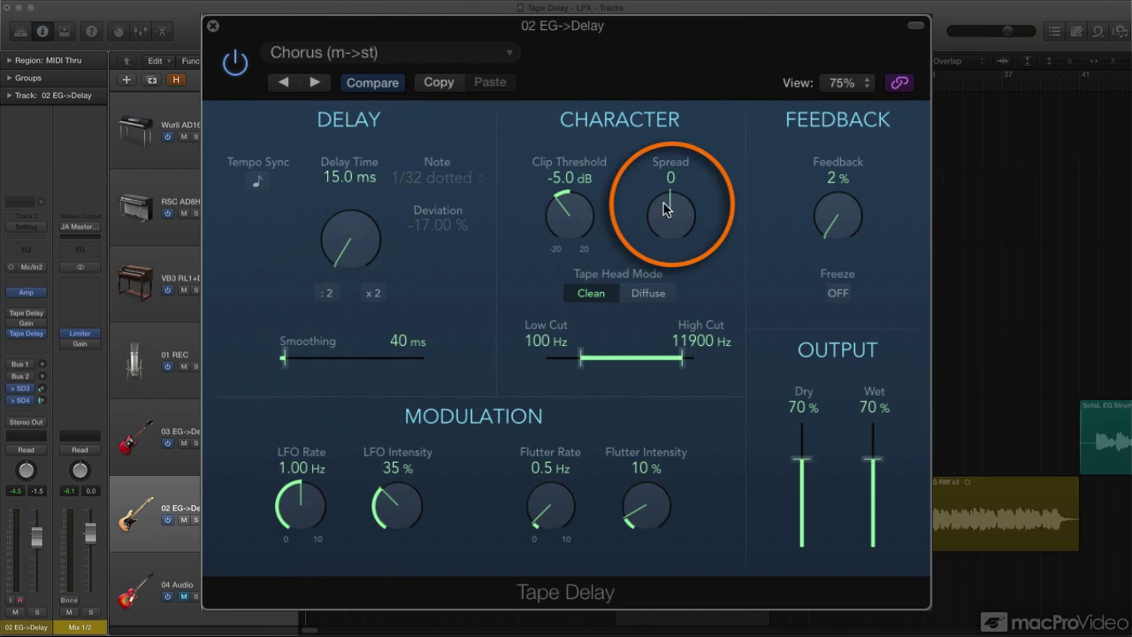
click(235, 62)
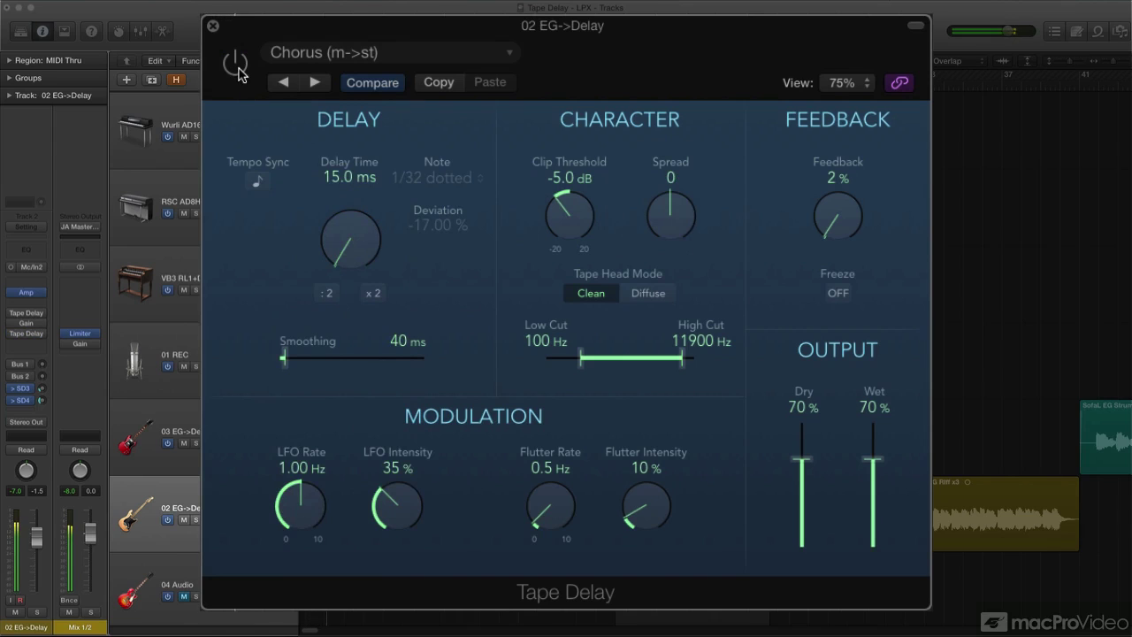
click(234, 62)
drag(671, 221, 662, 35)
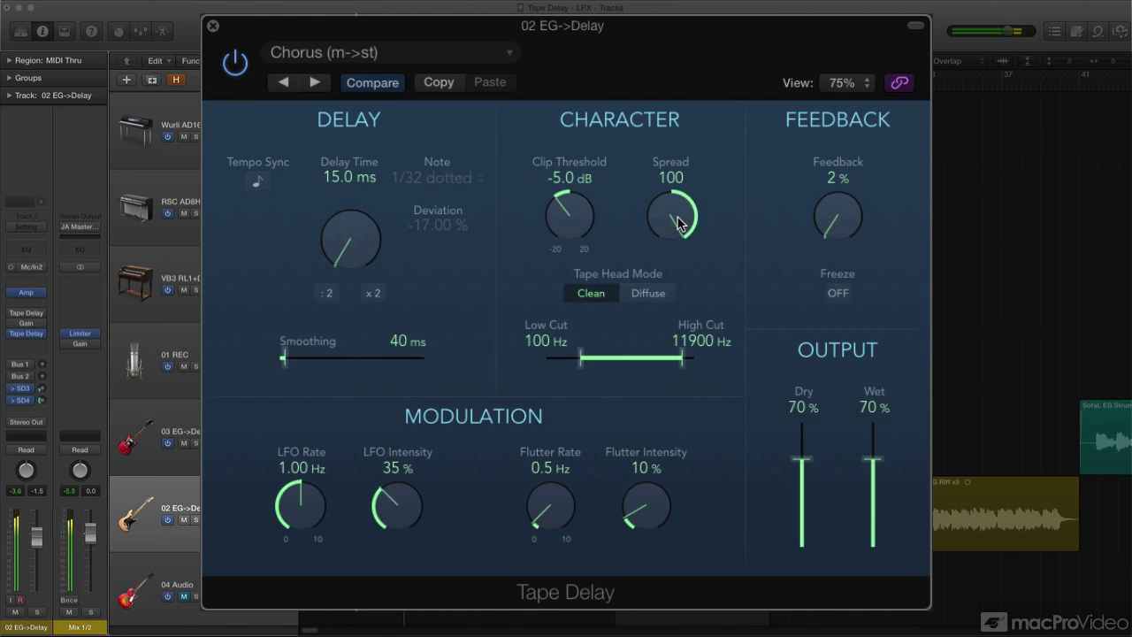
alt+click(678, 223)
drag(670, 242, 666, 70)
drag(668, 179, 670, 159)
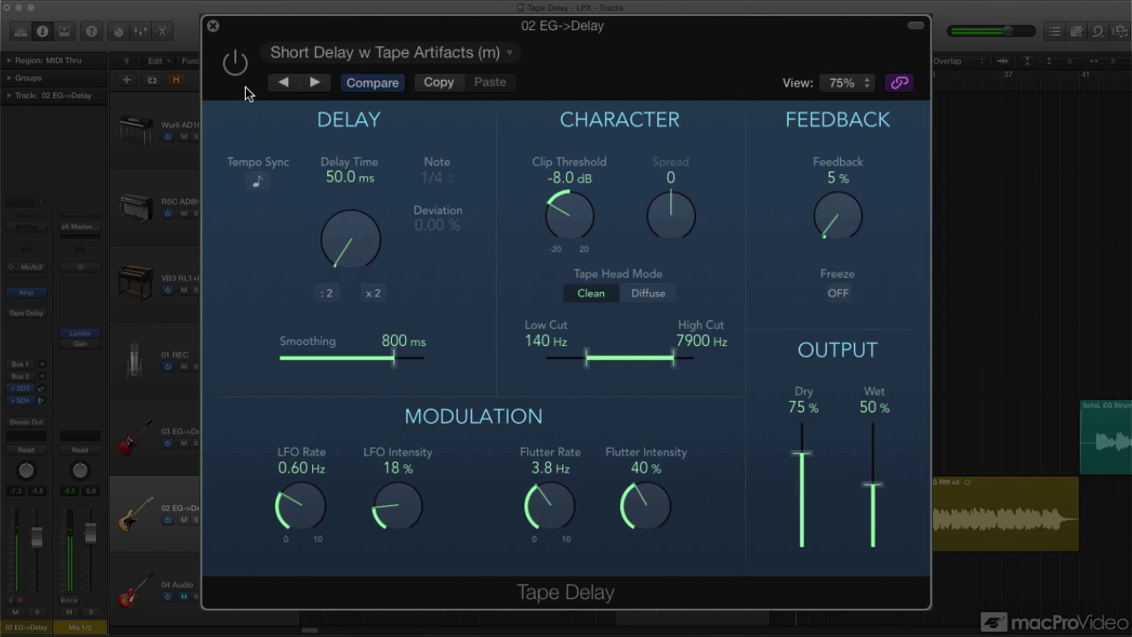
Step: Toggle the Short Delay w Tape Artifacts Tape Delay on and off to compare, ending enabled
click(236, 71)
click(237, 73)
click(236, 63)
click(235, 63)
click(236, 67)
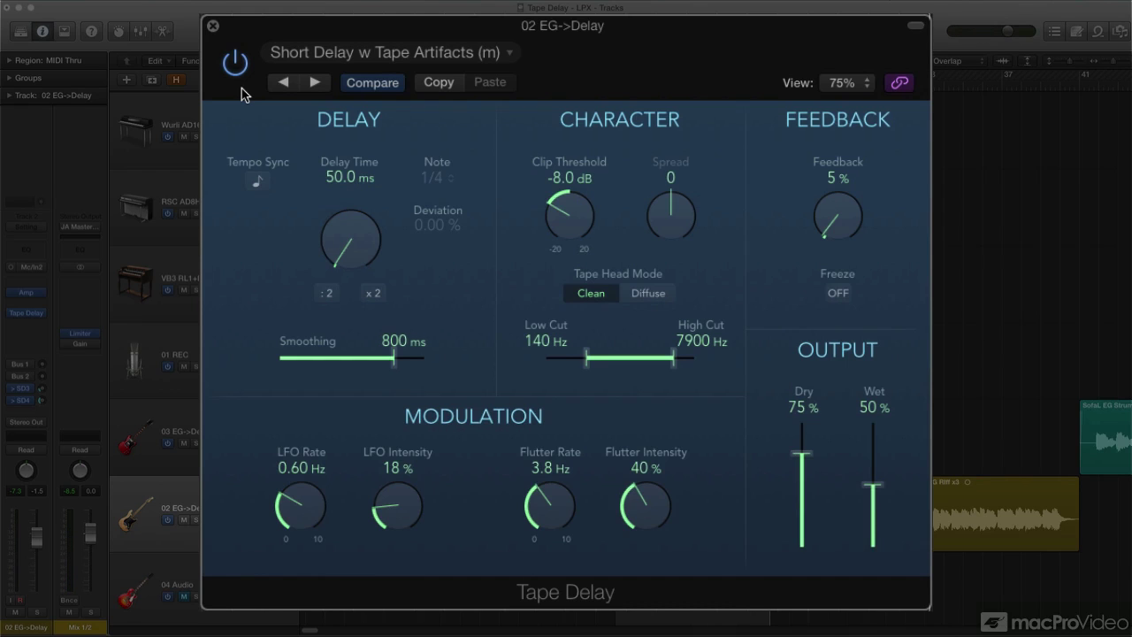
Step: Load Chorus w Smoothing, set LFO Intensity to 80% and Smoothing to 800 ms, then A/B it
key(])
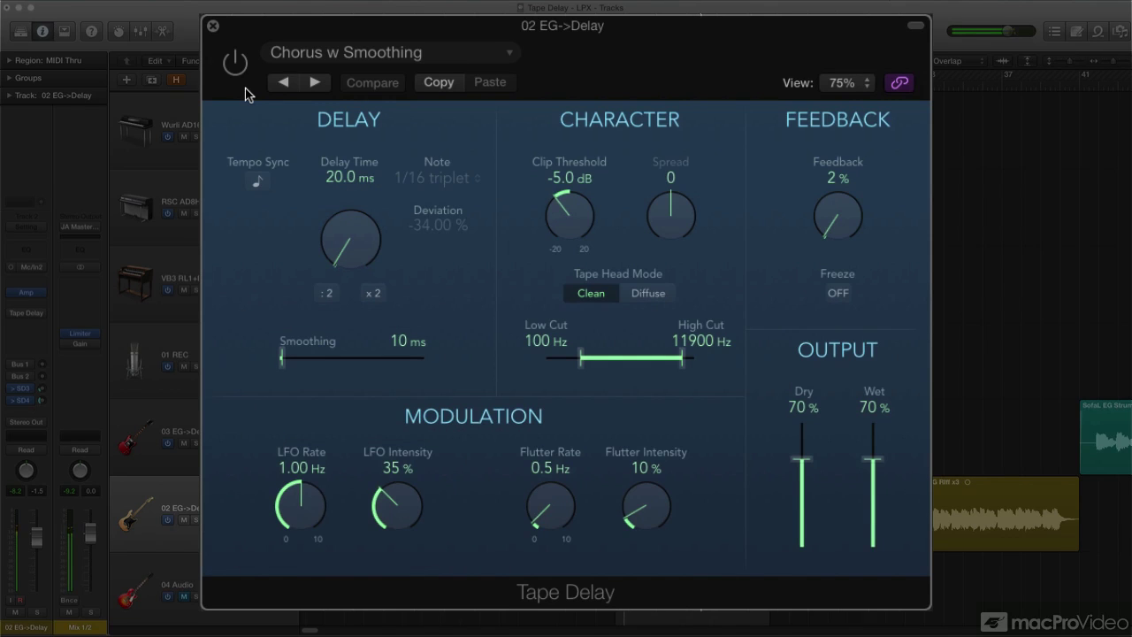
click(237, 62)
drag(389, 521, 422, 354)
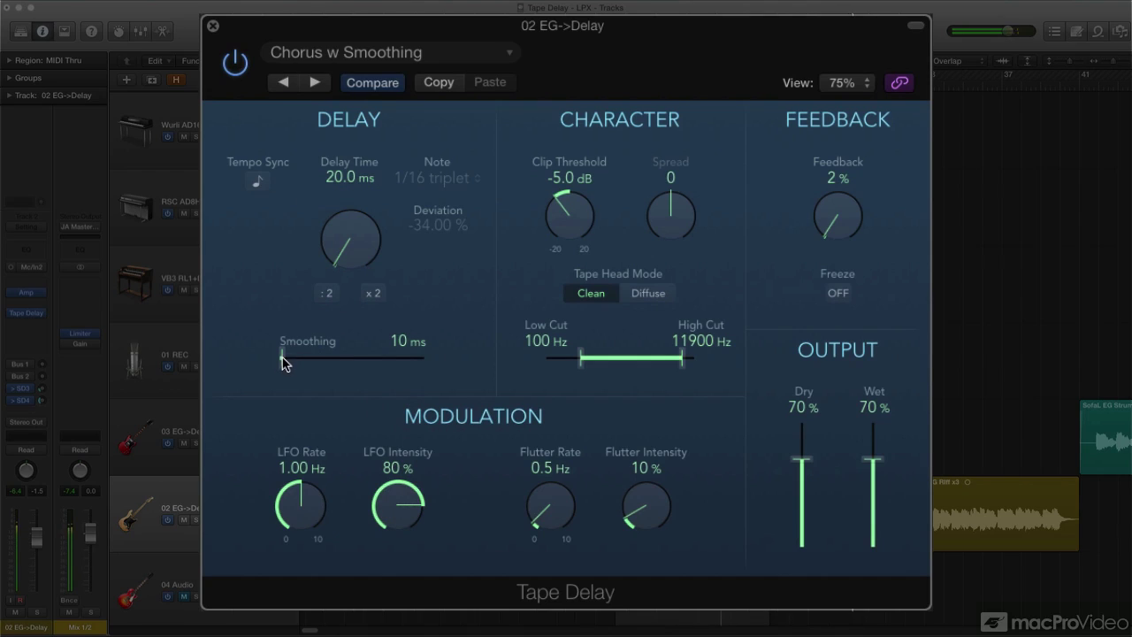
drag(282, 360, 397, 362)
click(237, 71)
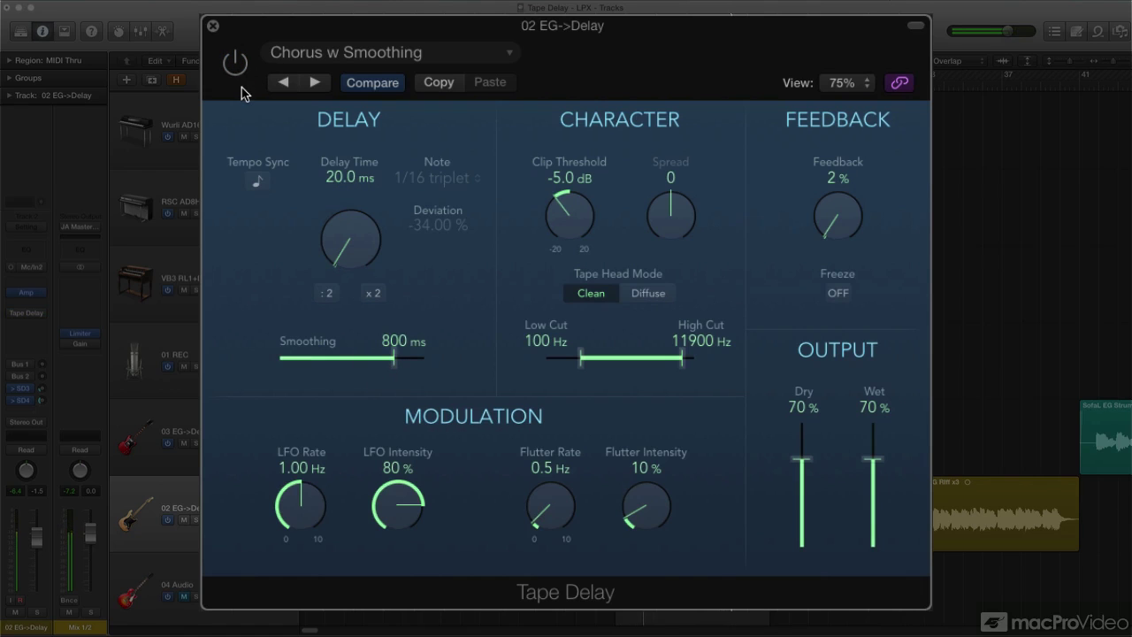
click(239, 69)
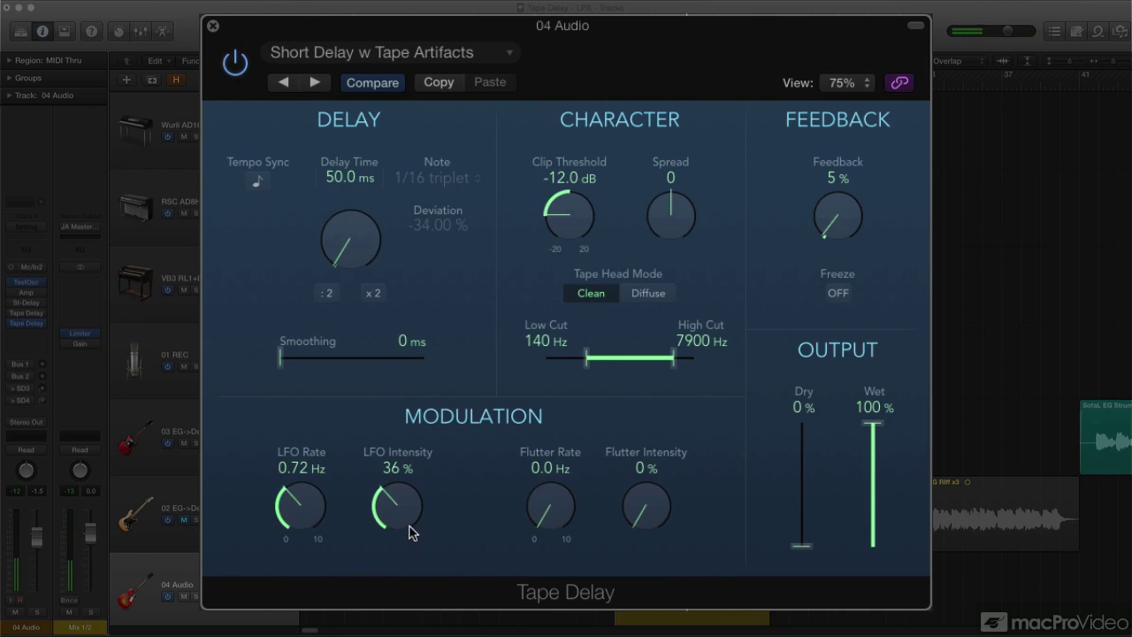
Step: Try out LFO Intensity levels, then raise Smoothing from 0 ms to 600 ms on 04 Audio
drag(409, 518, 392, 392)
drag(283, 359, 399, 394)
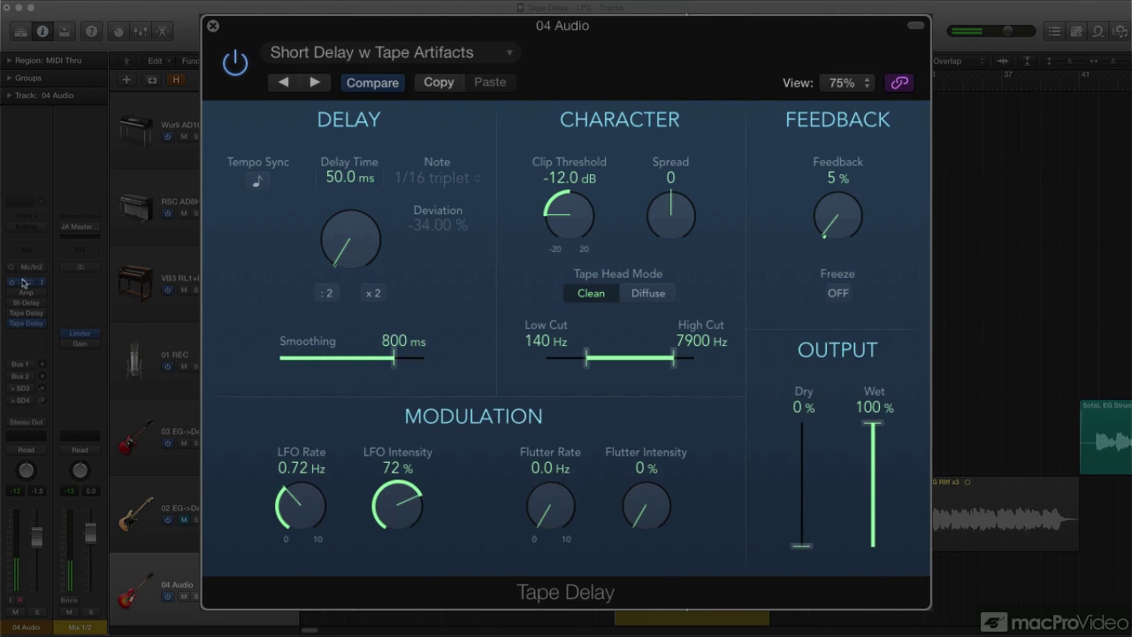
drag(403, 491, 371, 624)
alt+click(419, 362)
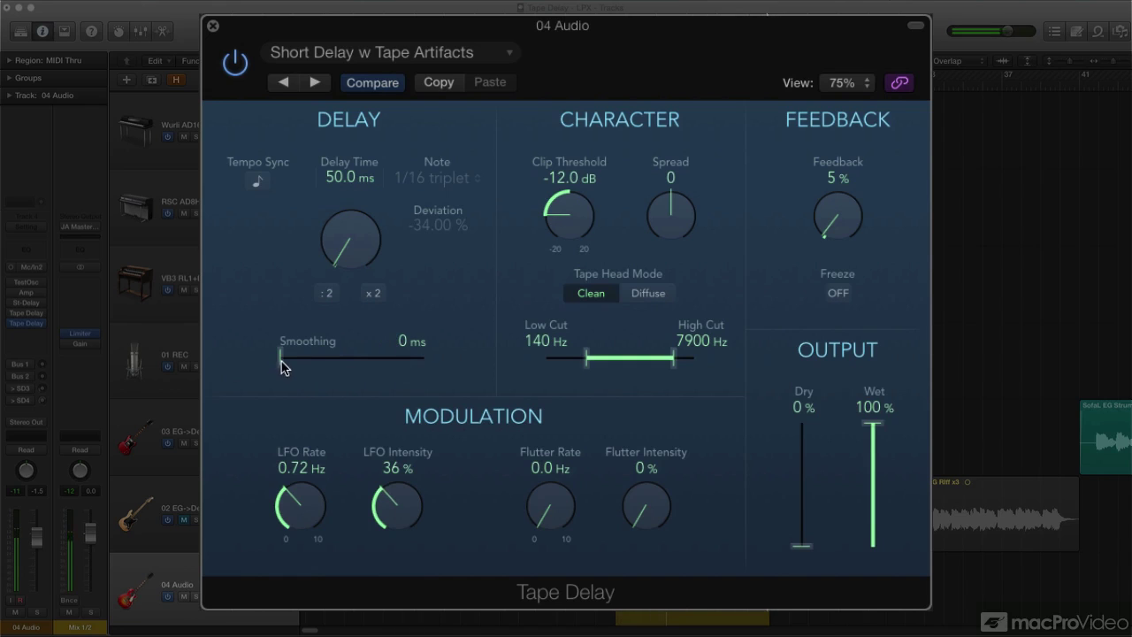
drag(279, 363, 368, 361)
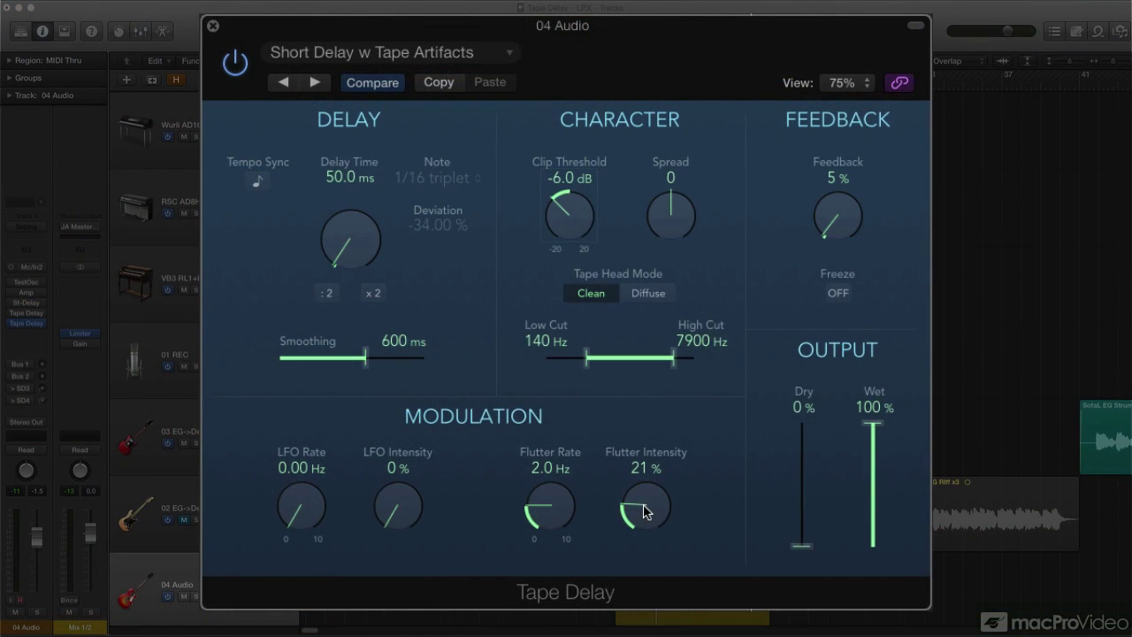
Step: Audition Flutter Intensity as high as 80%, then settle it at 30%
drag(645, 512, 651, 479)
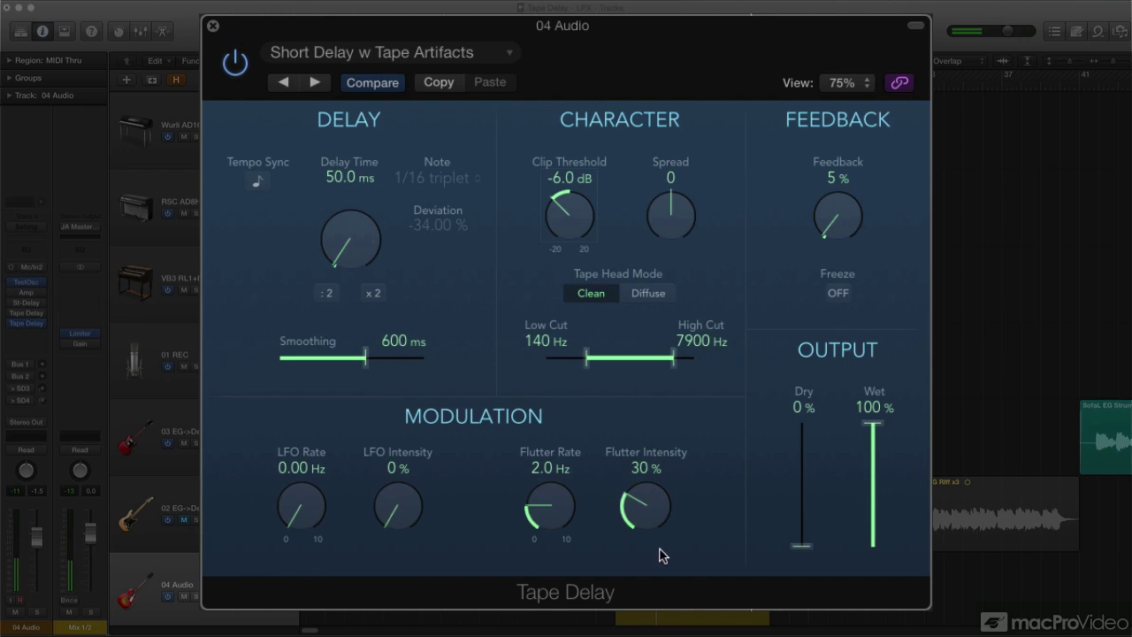
drag(651, 528, 601, 339)
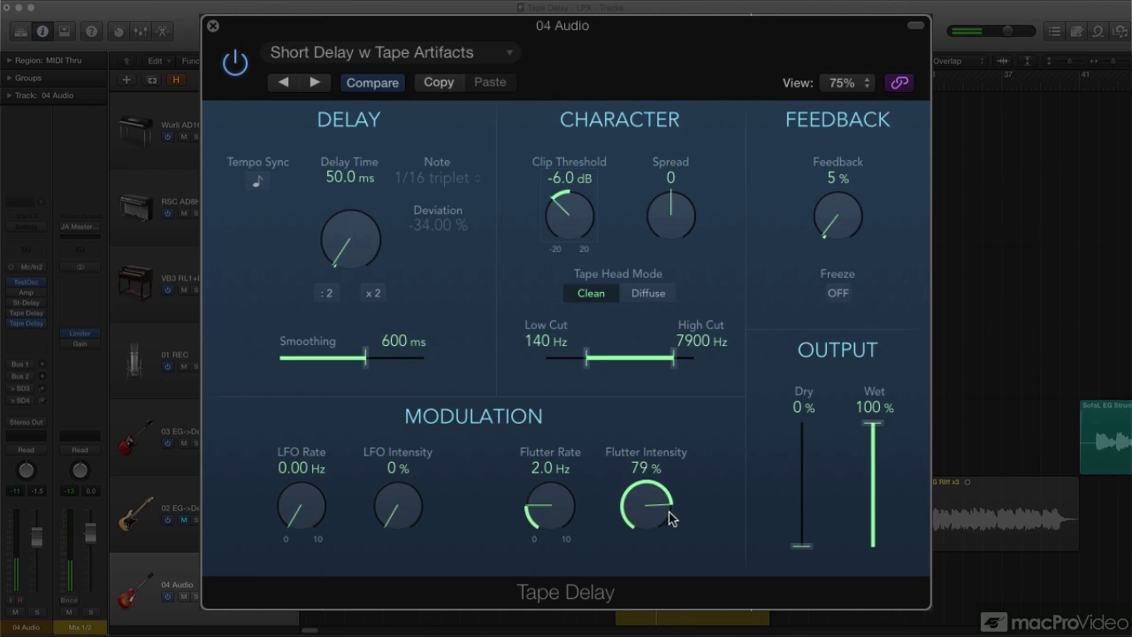
drag(656, 518, 659, 515)
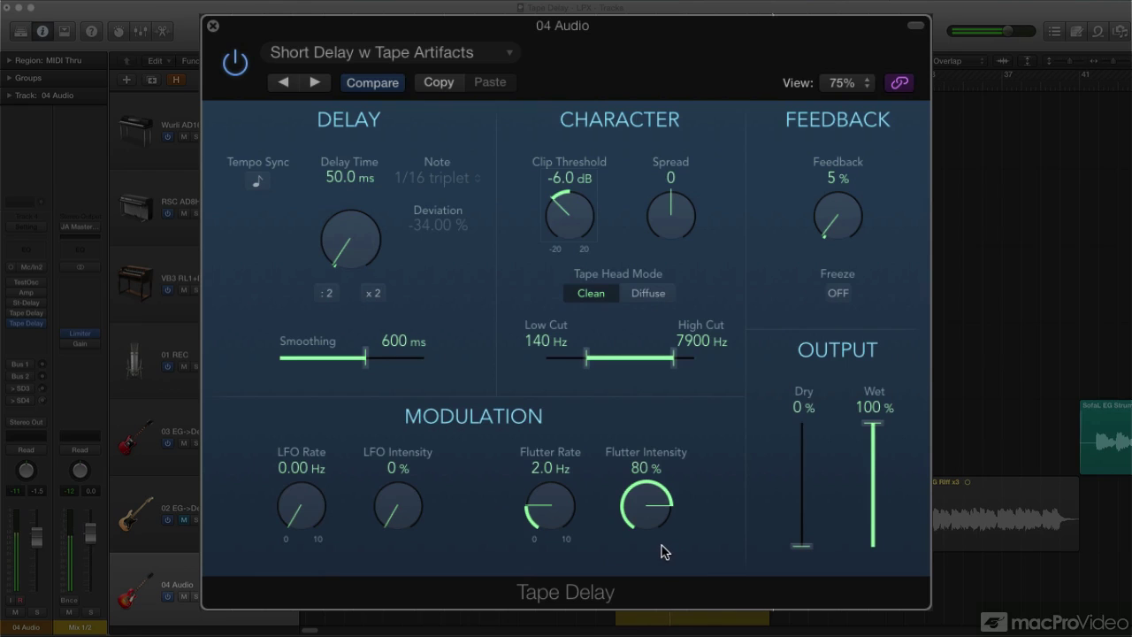
drag(656, 497, 636, 613)
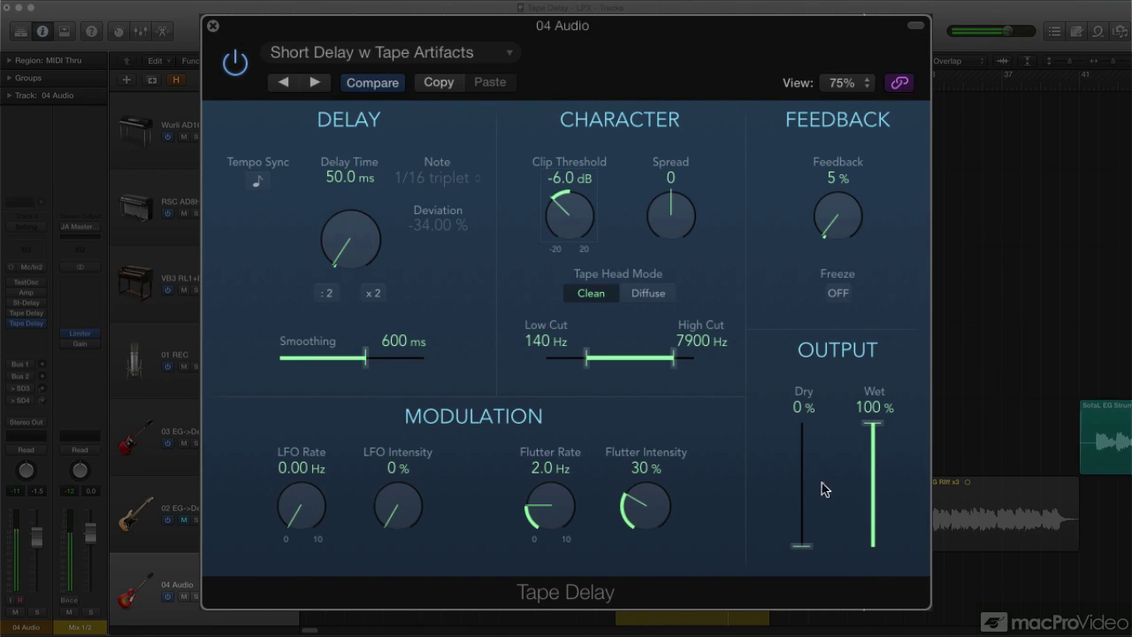
Step: Raise Dry to 70%, drop Flutter Intensity to 20%, and set LFO to 1.00 Hz at 35%
drag(807, 541, 814, 419)
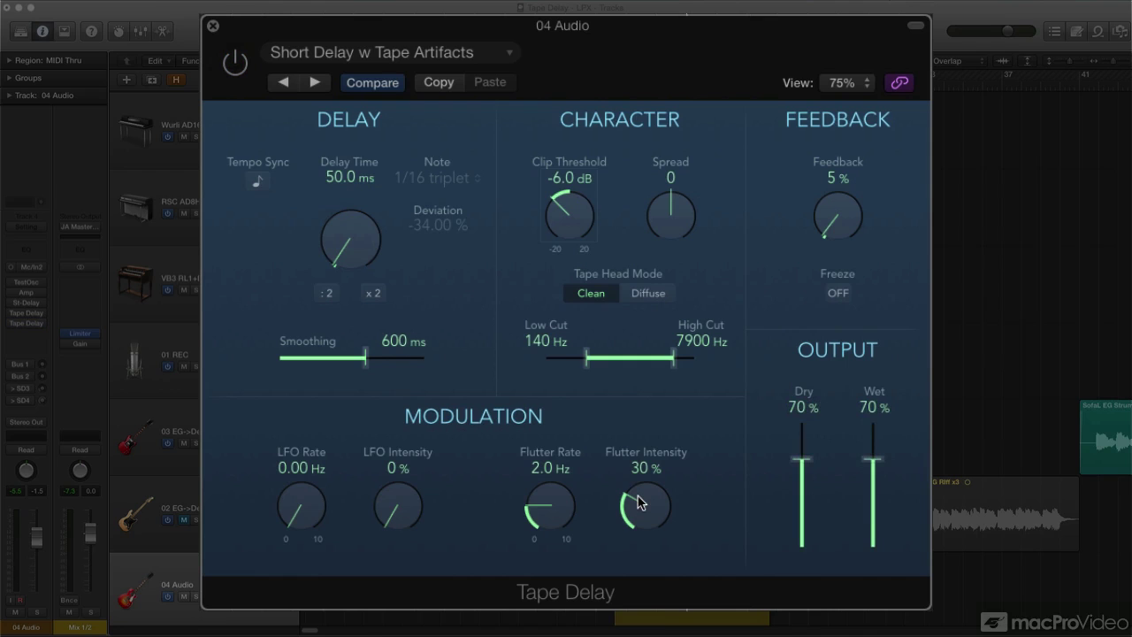
drag(638, 503, 629, 536)
drag(299, 522, 315, 323)
drag(405, 520, 381, 361)
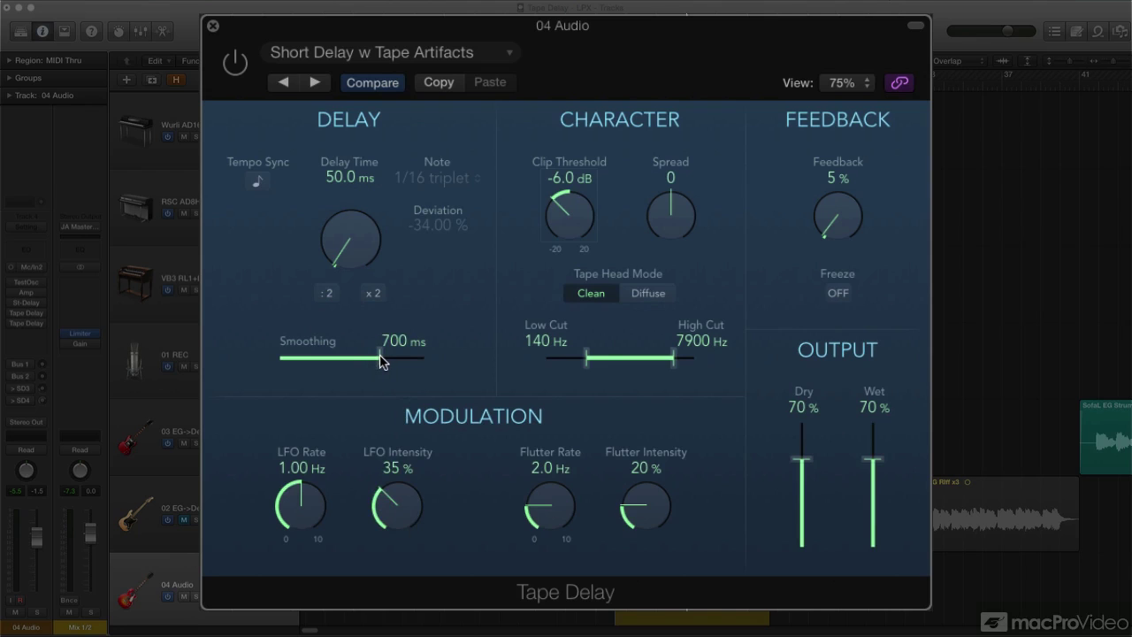
Step: Switch the Tape Delay plug-in back on
click(237, 69)
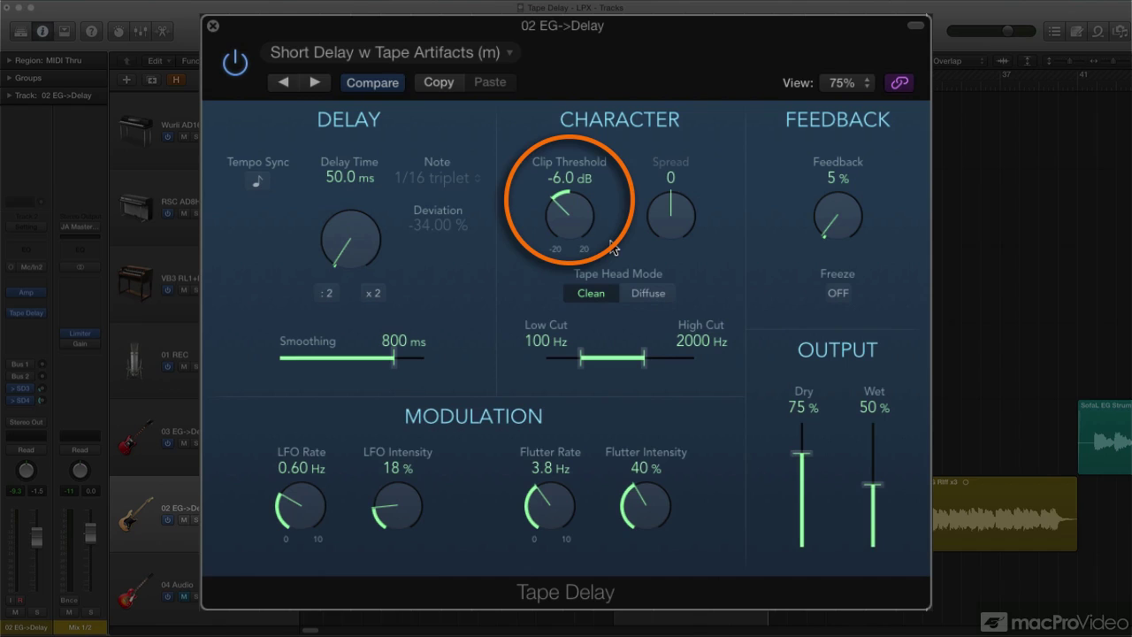
Step: Audition with Dry lowered, bring Dry back to 75%, and set Clip Threshold to -14.0 dB
drag(801, 454, 798, 611)
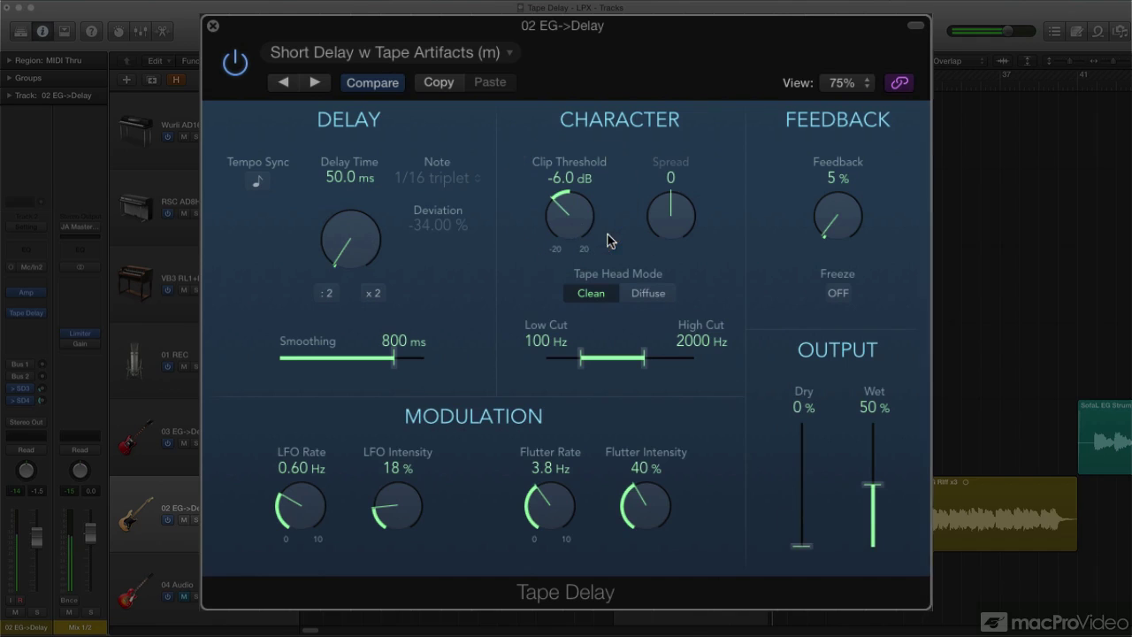
drag(562, 205, 569, 339)
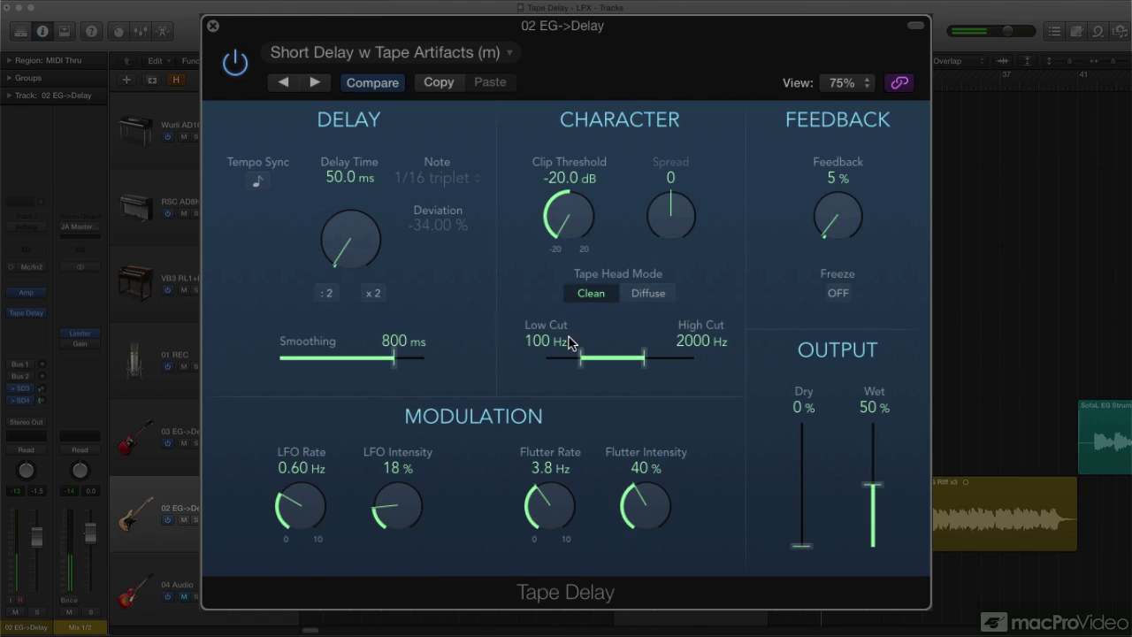
alt+click(580, 239)
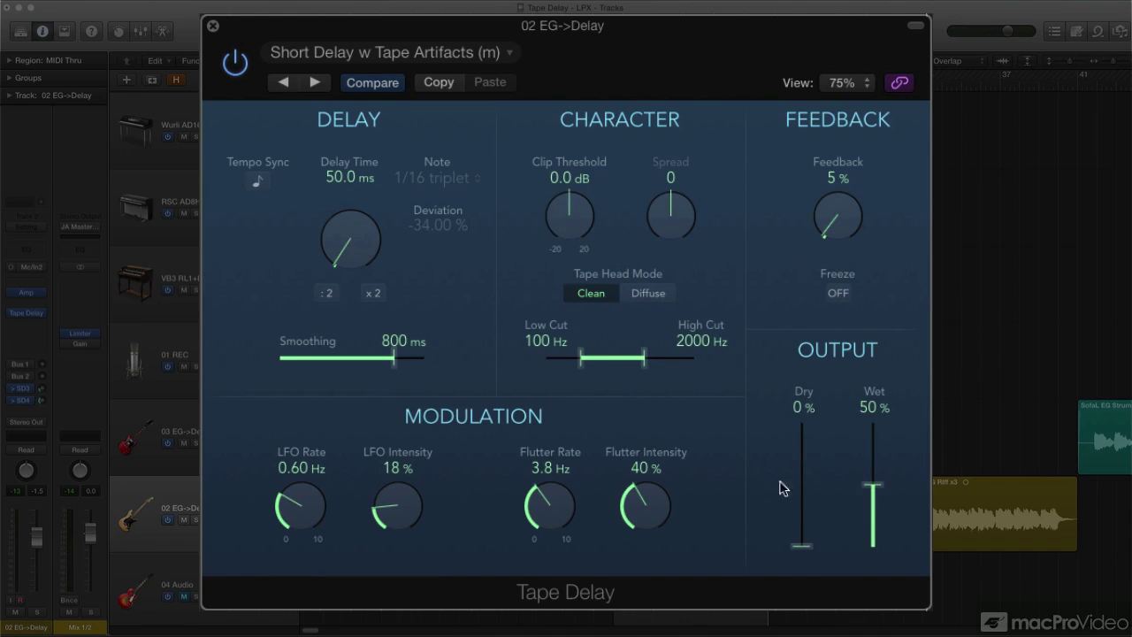
drag(803, 546, 837, 454)
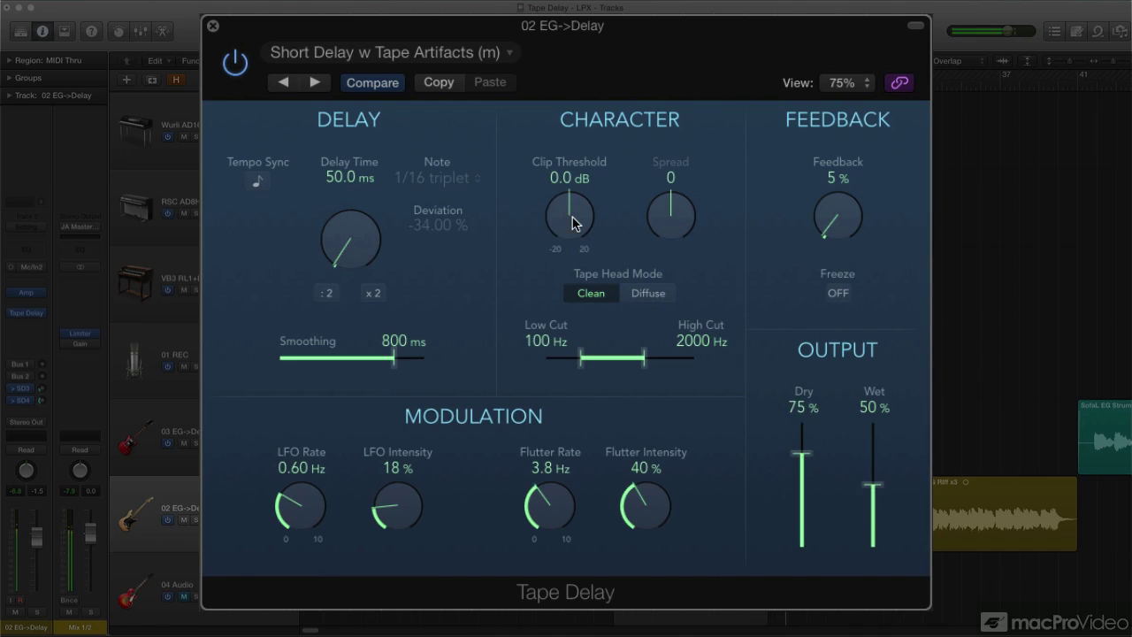
drag(571, 203, 546, 333)
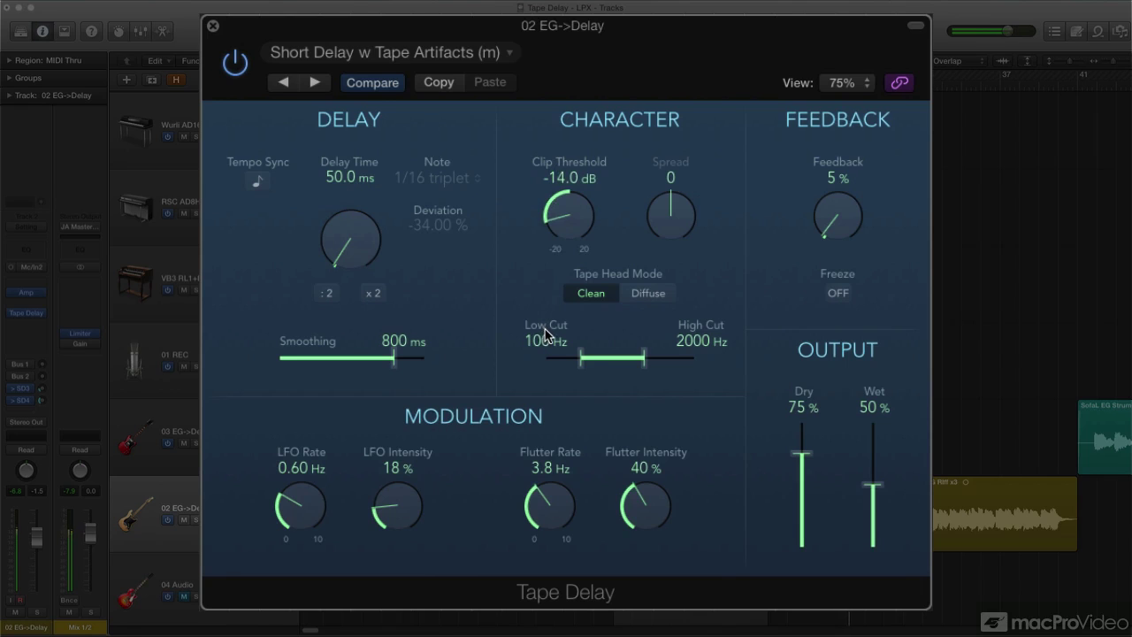
alt+click(572, 221)
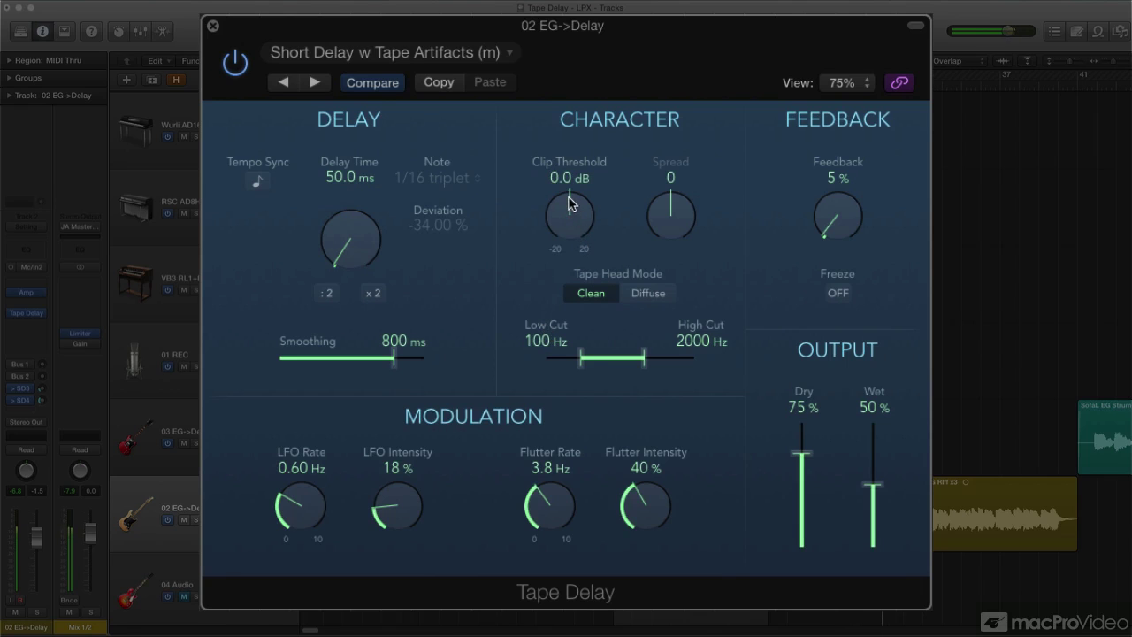
drag(570, 198, 559, 330)
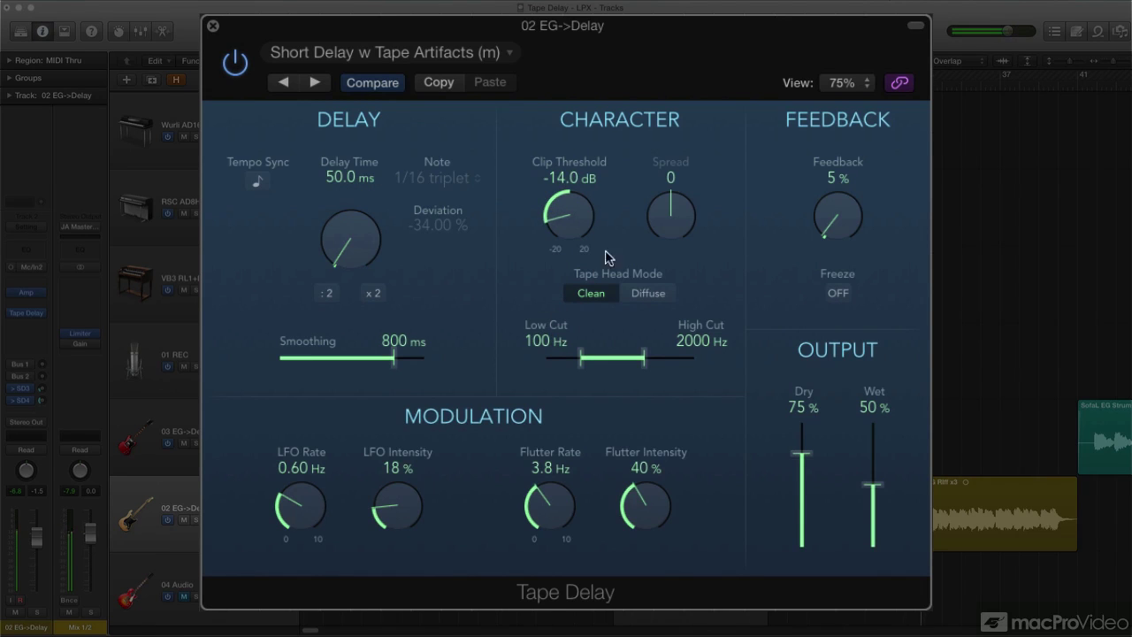